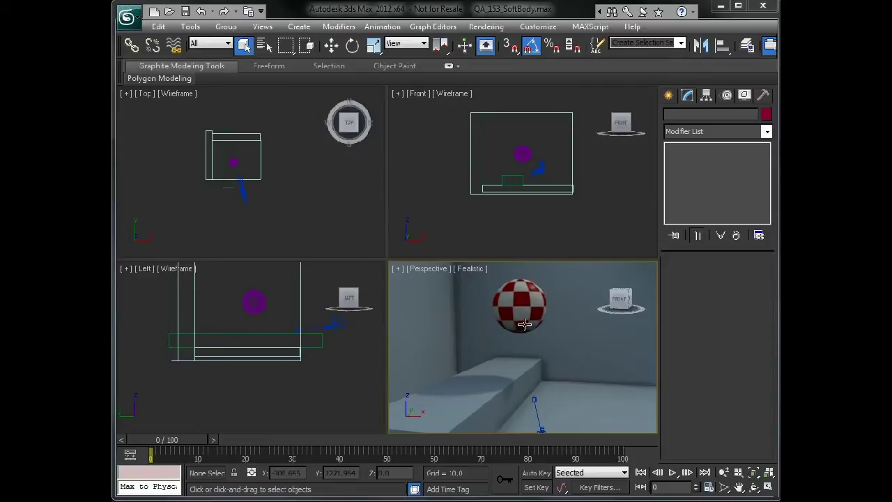
Step: Check the back wall and floor box dimensions, then select the checkered Ball
click(572, 321)
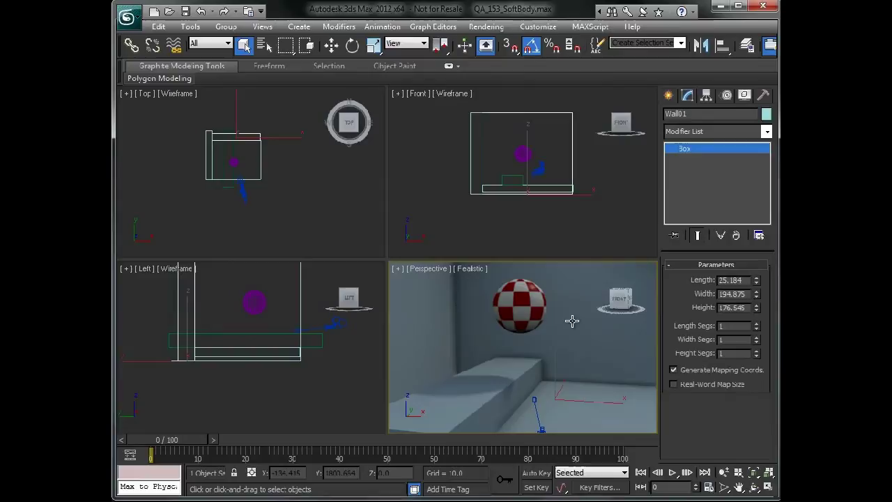
click(563, 385)
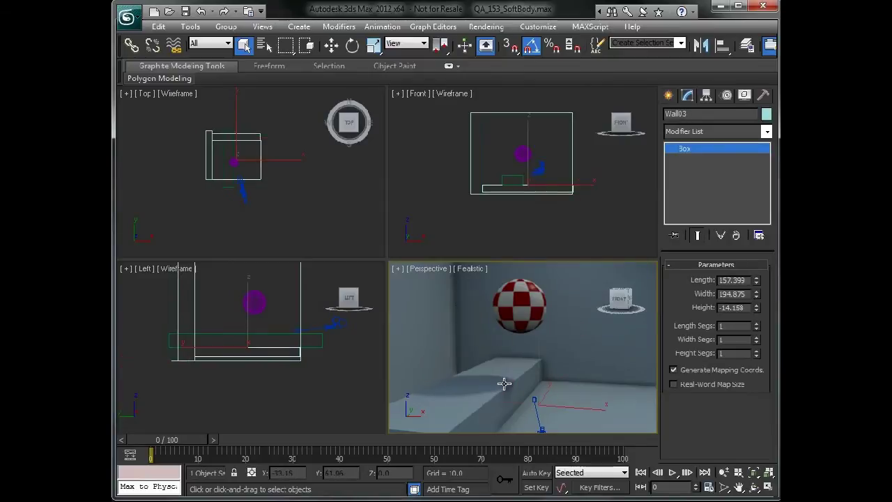
click(541, 306)
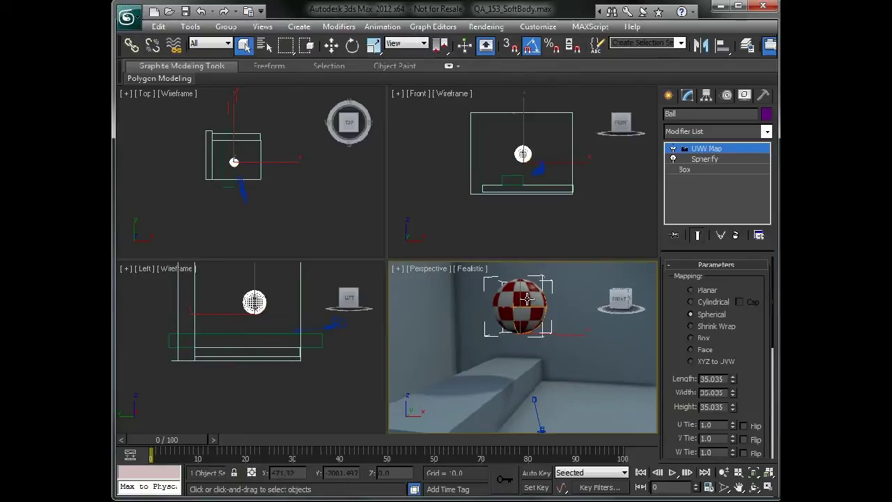
Step: Add a Cloth modifier to the Ball and set the Ball as a Cloth object
click(714, 133)
text(cl)
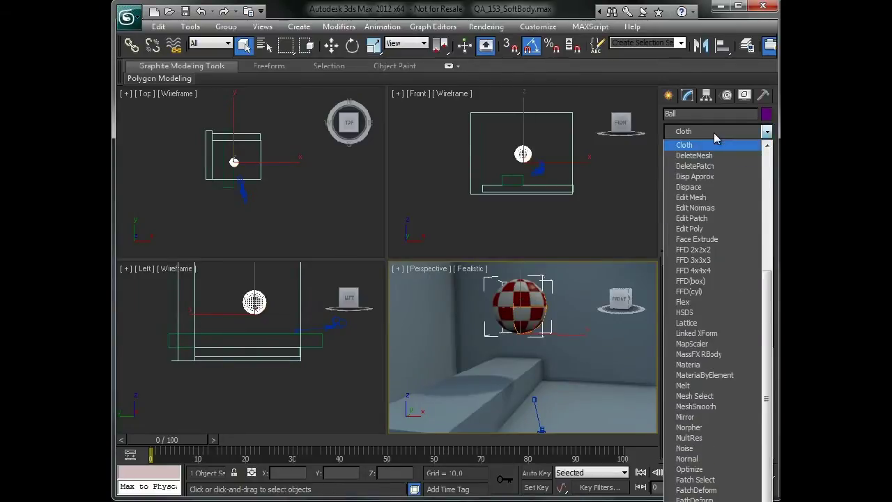
key(Return)
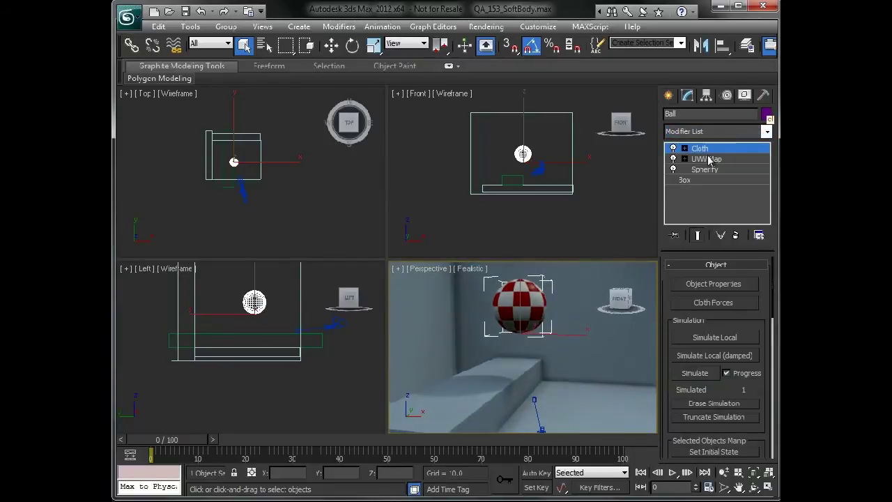
click(694, 286)
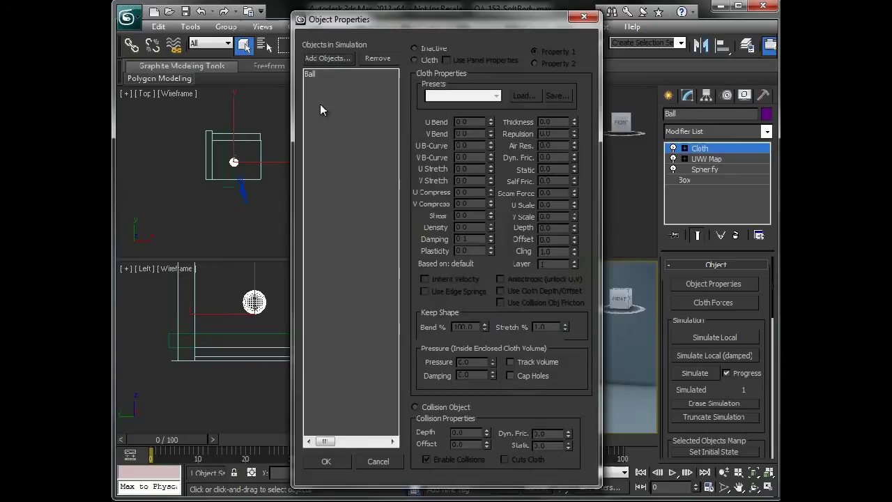
click(311, 75)
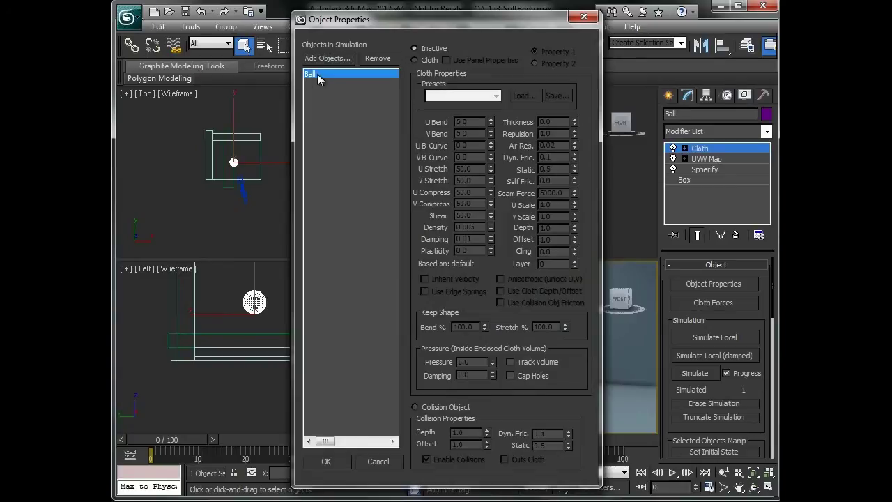
click(417, 60)
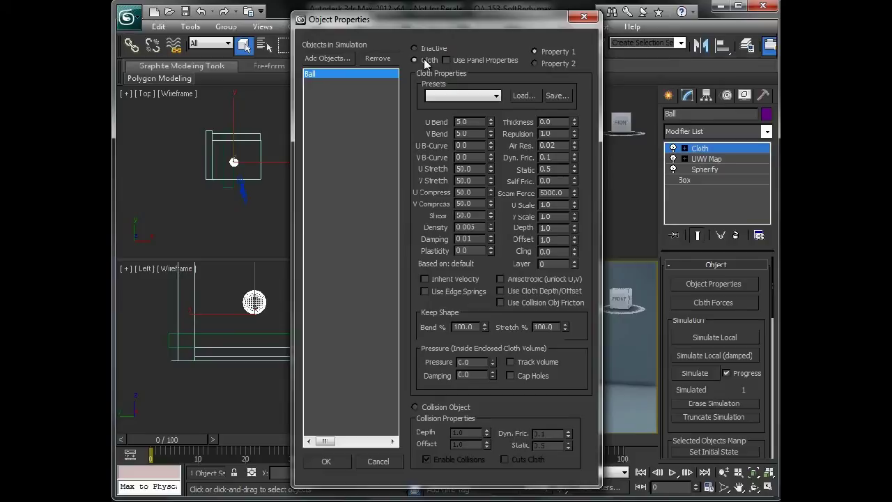
Step: Add Wall00–Wall03 to the simulation as Collision Objects and confirm
click(327, 59)
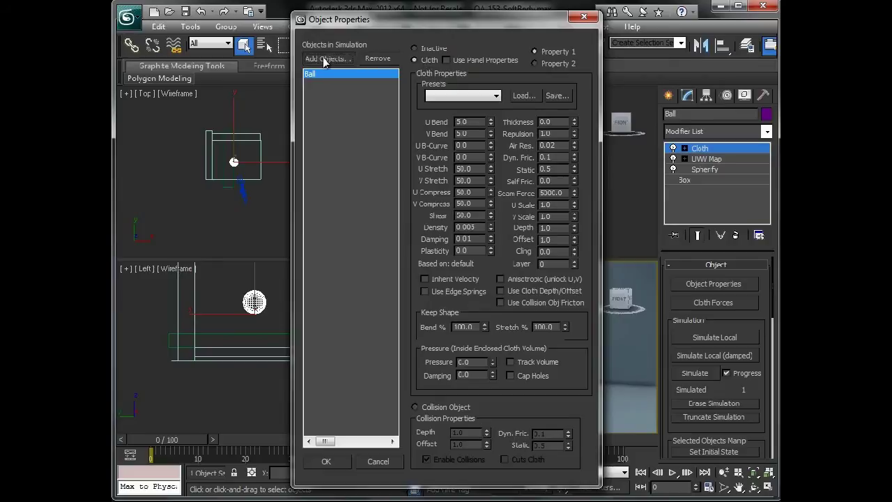
drag(235, 145, 265, 226)
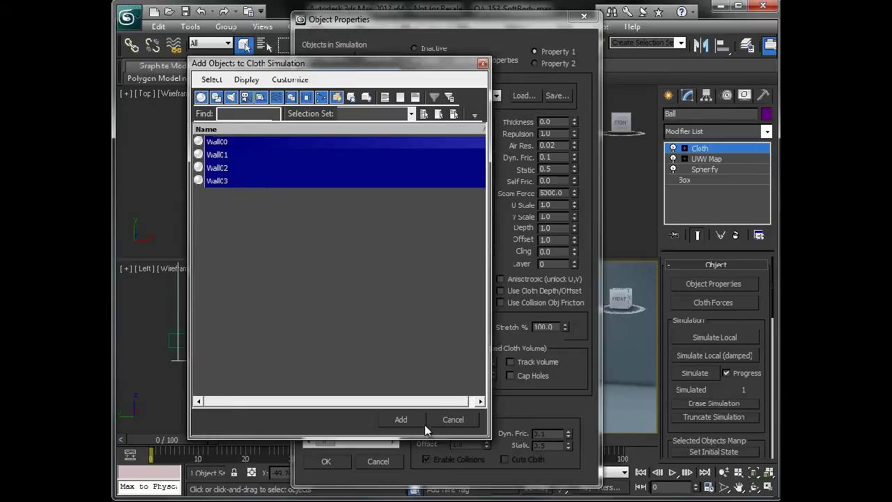
click(403, 419)
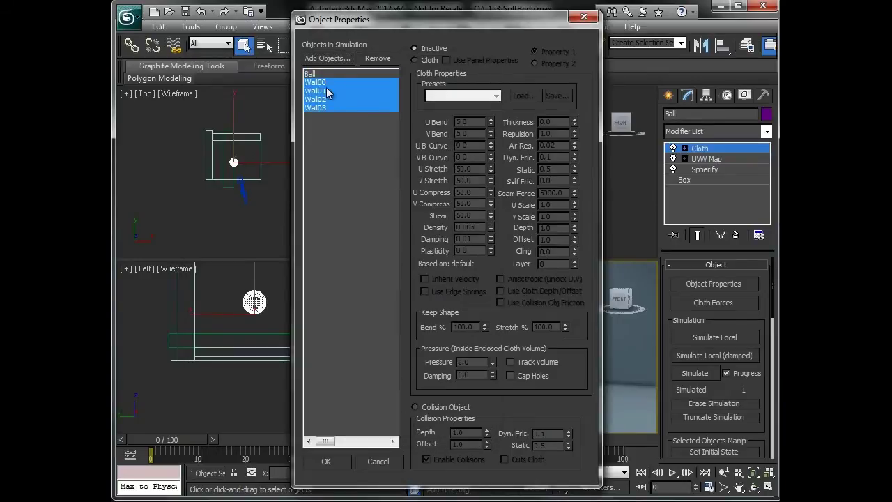
click(452, 408)
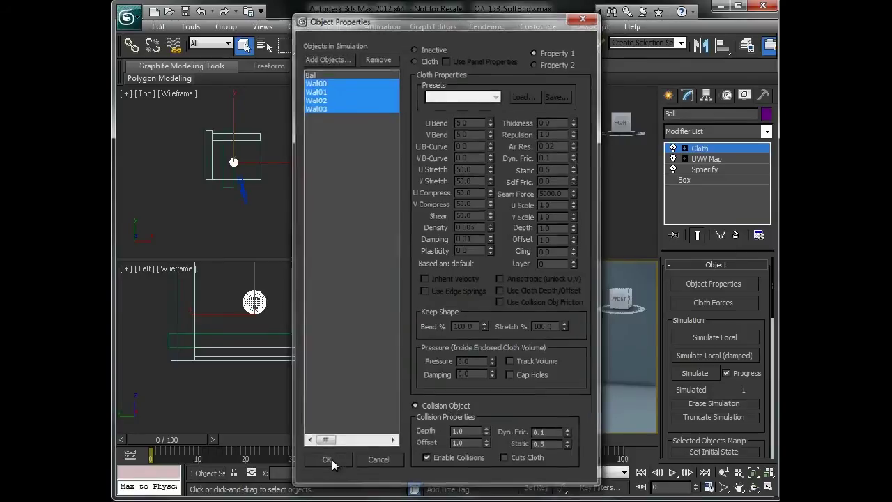
click(326, 461)
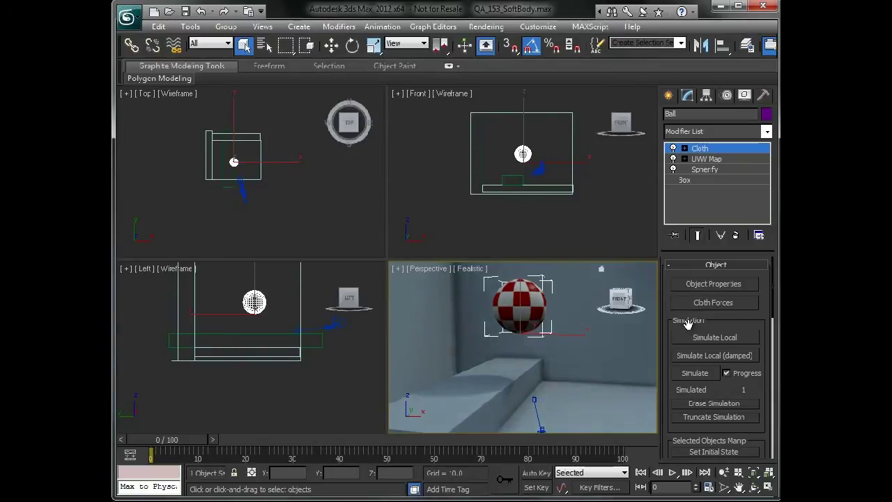
Step: Run a trial cloth simulation, cancel at frame 68, erase it, and maximize Perspective
click(695, 374)
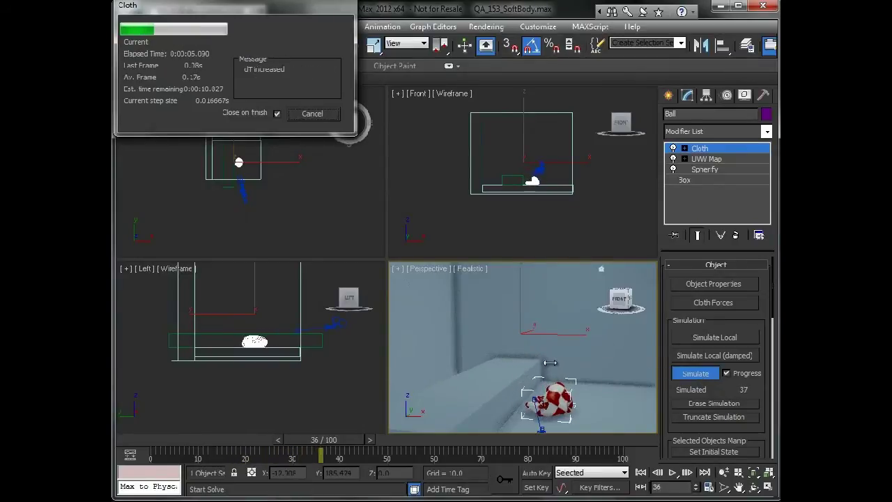
click(307, 114)
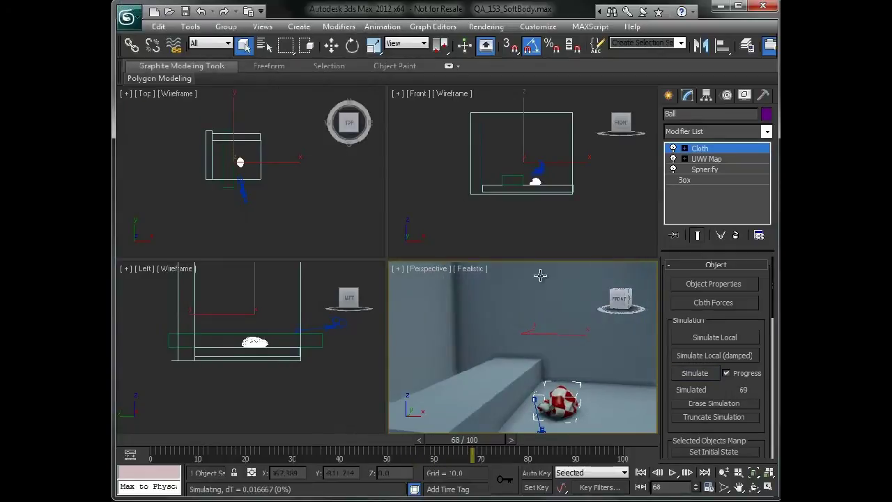
click(690, 407)
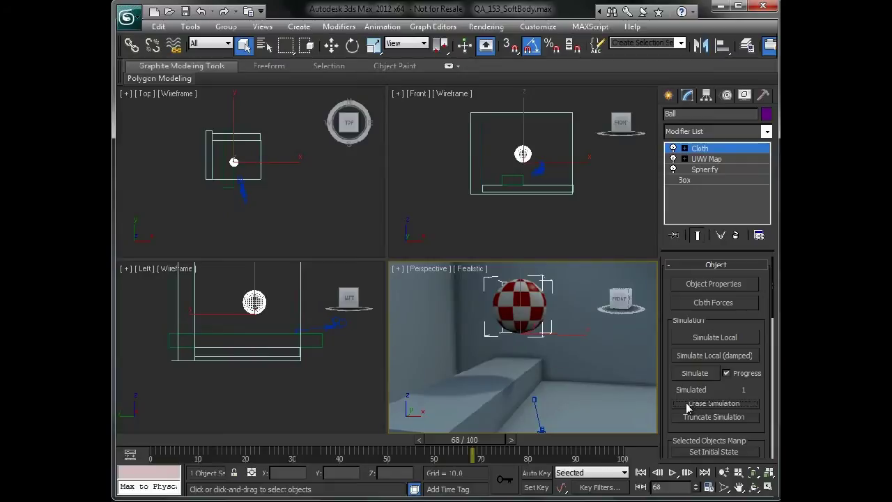
key(alt+w)
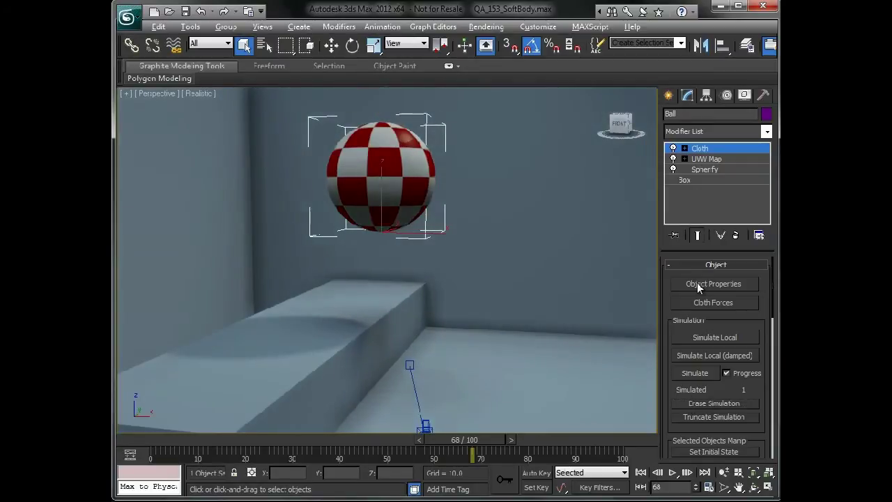
Step: Set the Ball's cloth Pressure to 20.0 and turn on Track Volume
click(699, 283)
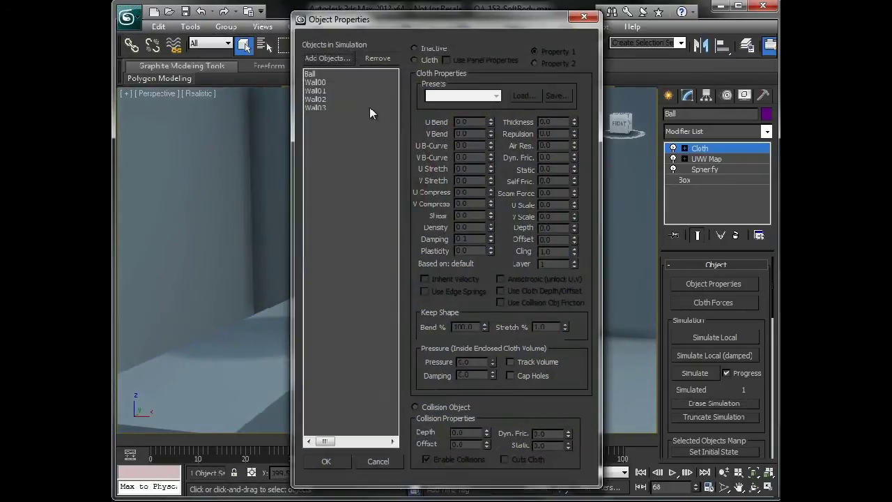
click(311, 75)
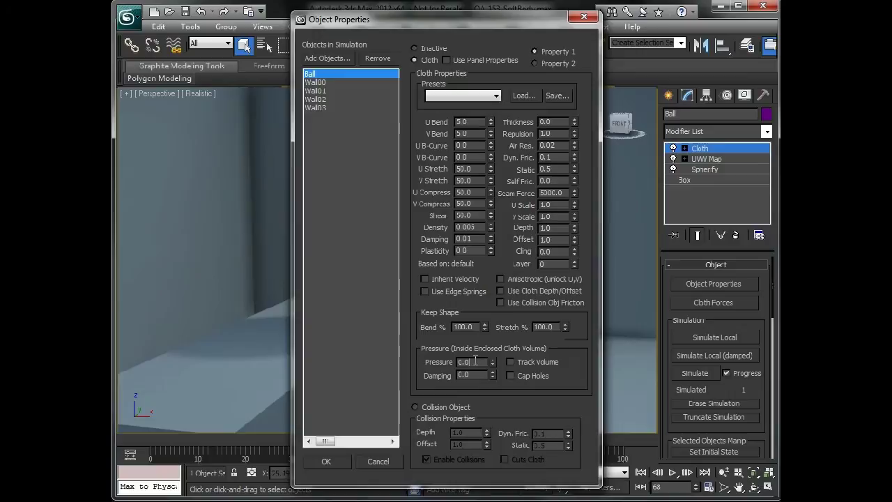
text(0)
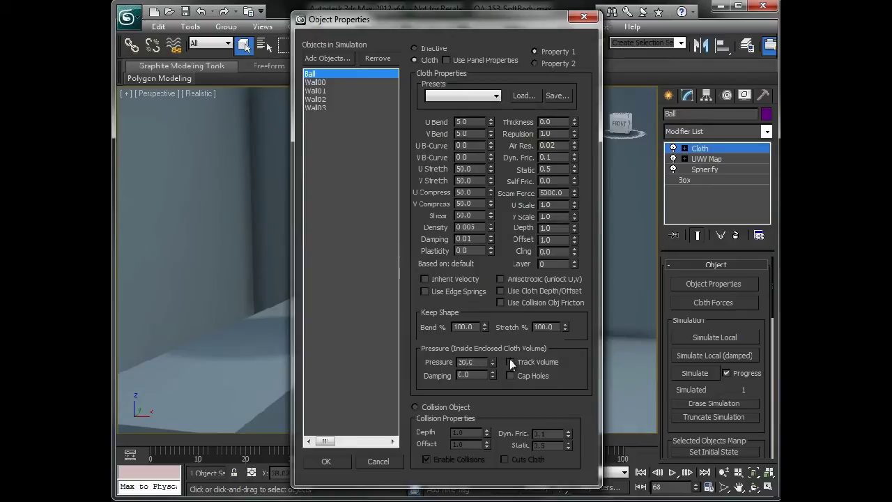
click(509, 361)
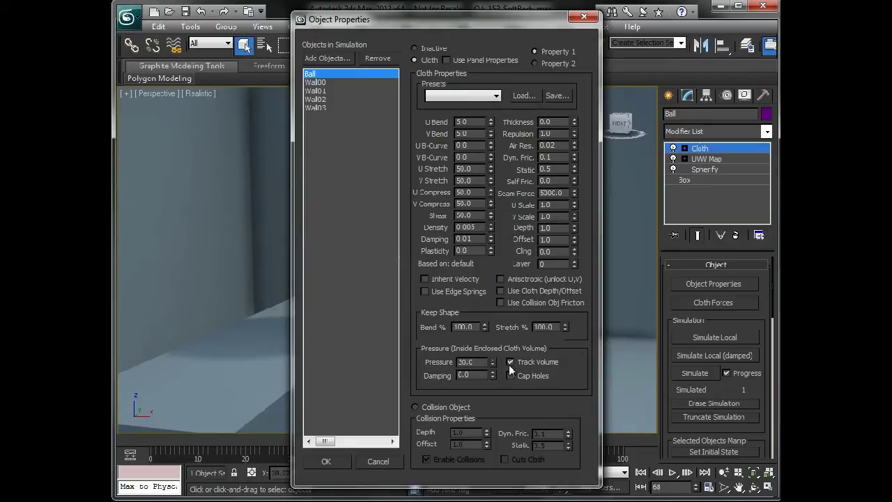
Step: Confirm the pressure, re-simulate all 101 frames, and play back the bouncing ball
click(326, 461)
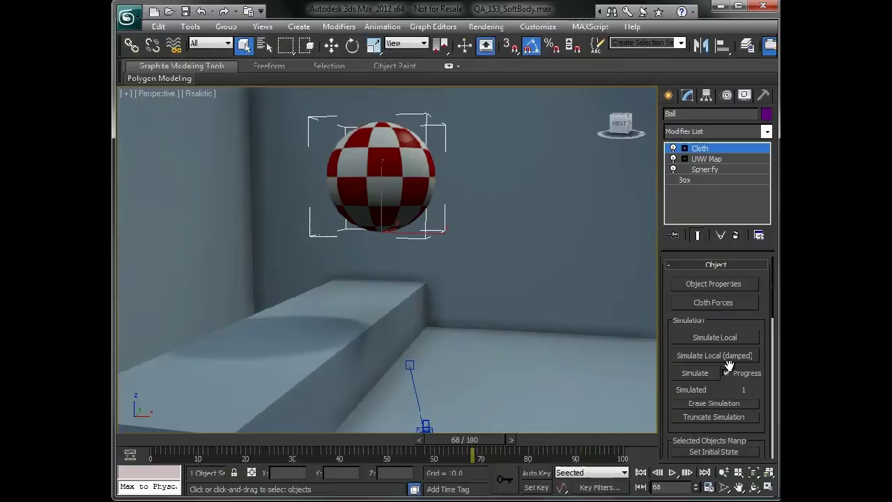
click(697, 373)
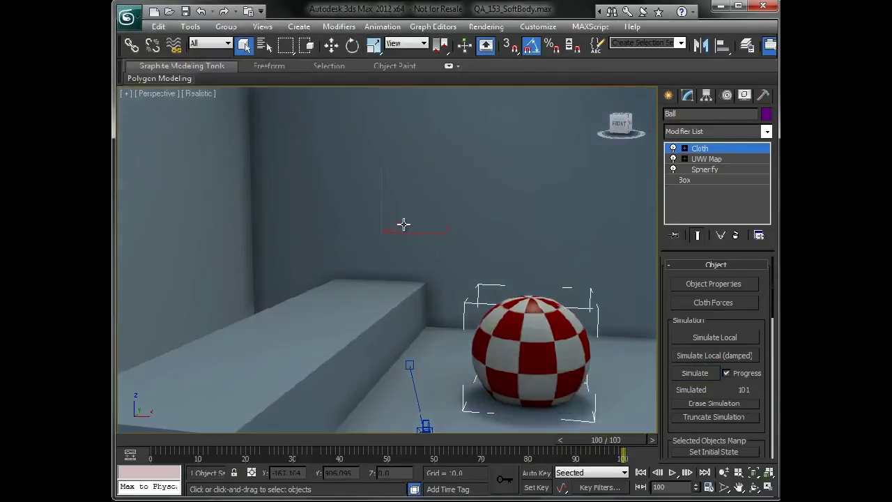
click(673, 473)
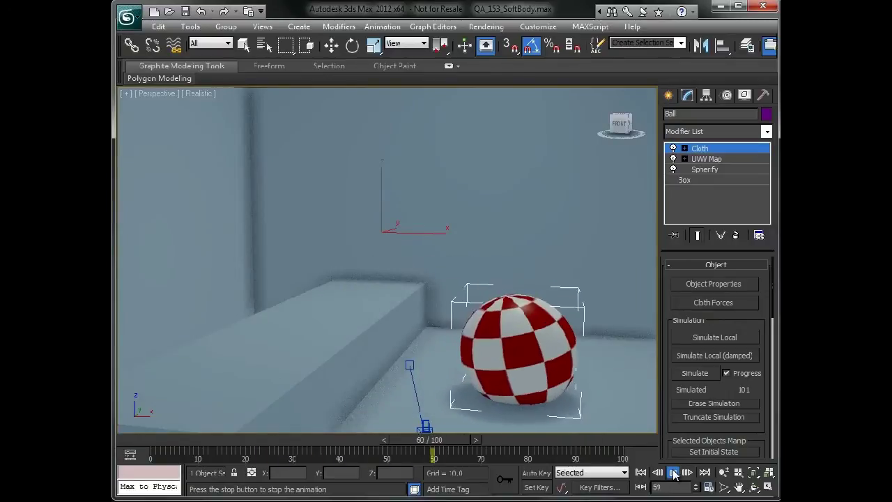
click(673, 474)
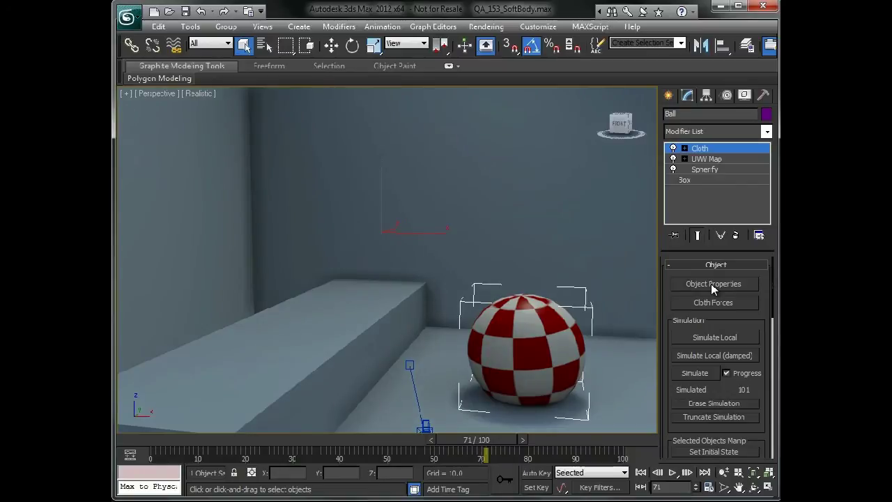
Step: Apply the Flannel fabric preset to the Ball's cloth properties
click(711, 283)
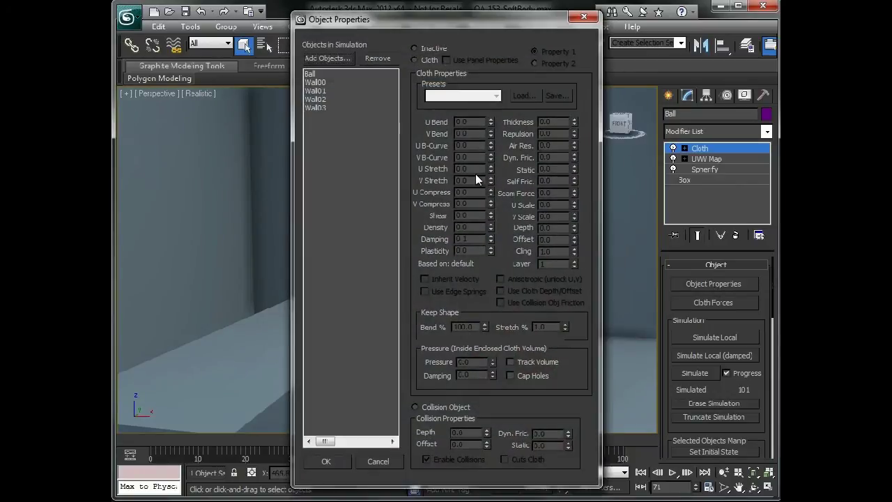
click(322, 74)
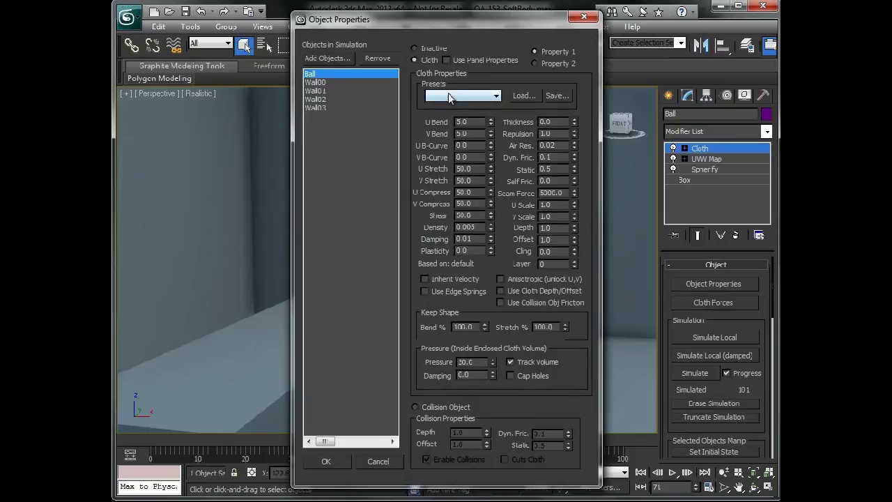
click(449, 97)
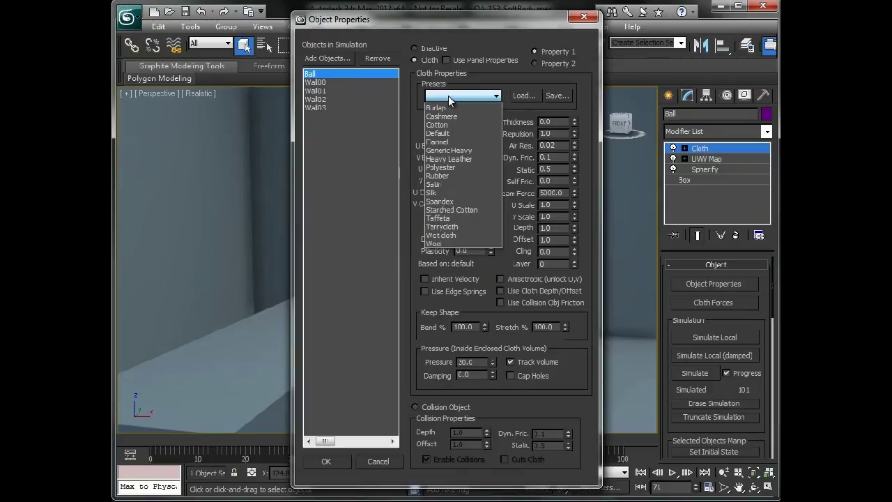
click(449, 141)
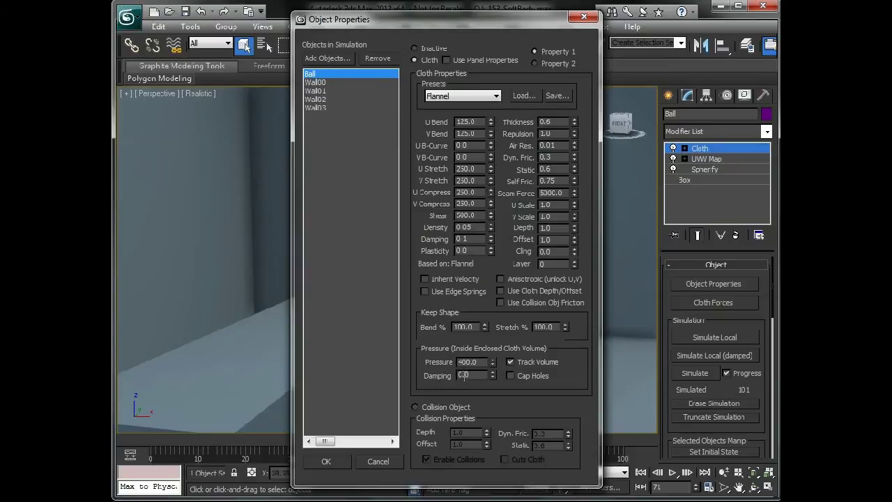
Step: Re-simulate with Flannel settings, review the landing at frame 37, then erase the simulation
click(321, 461)
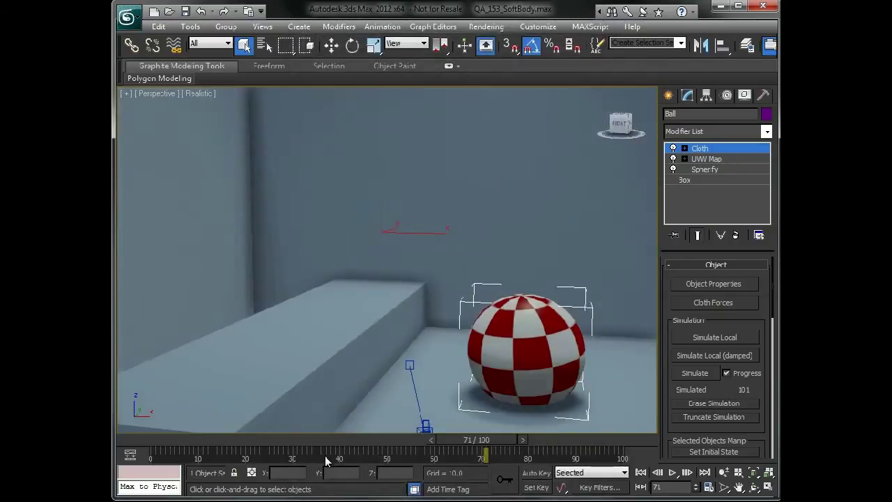
click(694, 404)
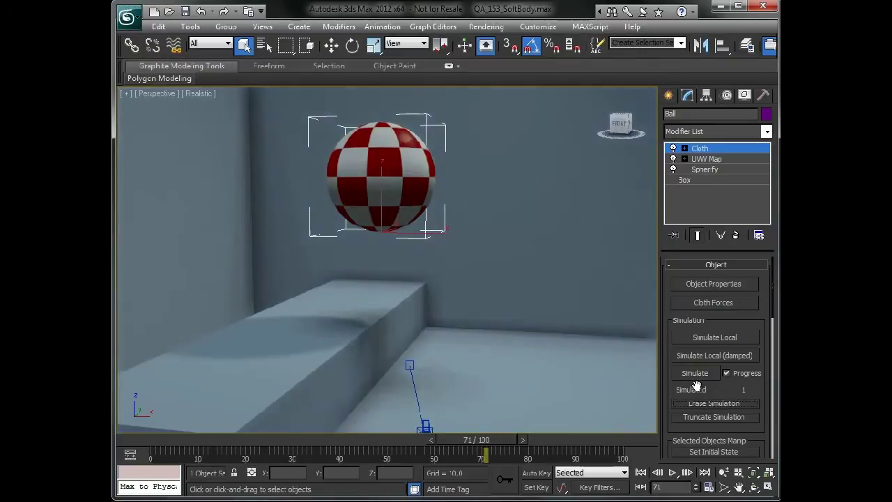
click(695, 374)
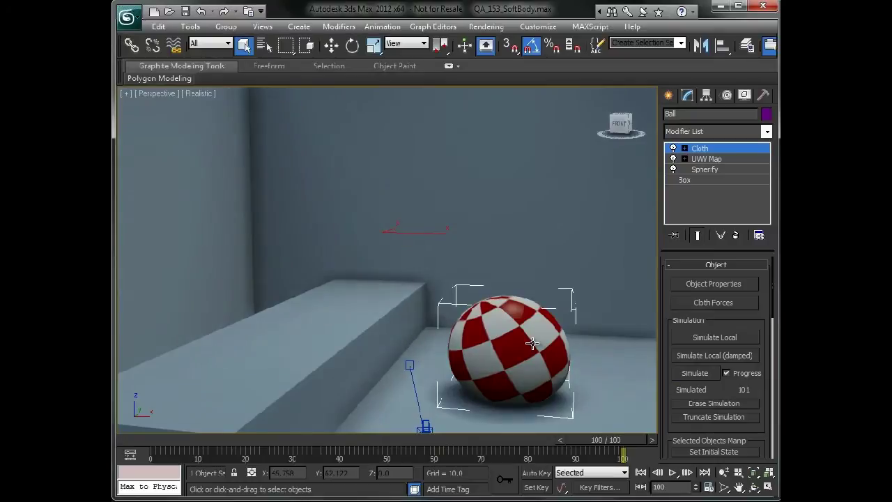
drag(605, 439, 155, 458)
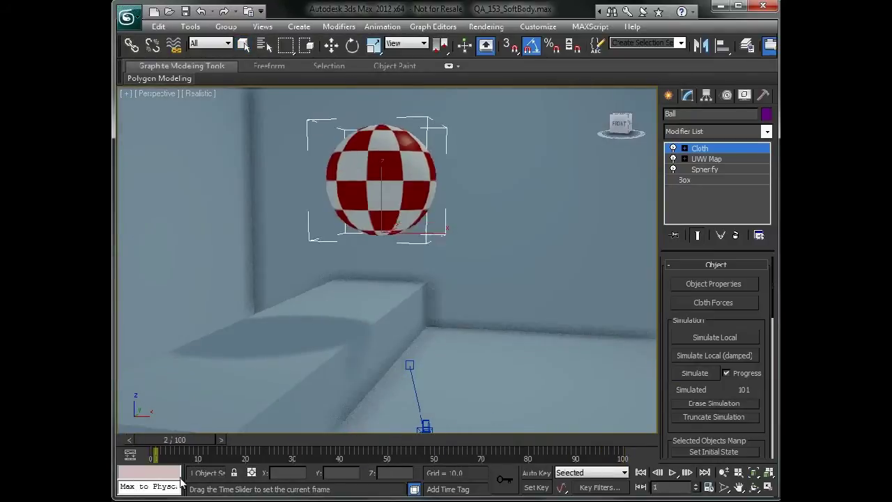
drag(171, 490, 327, 489)
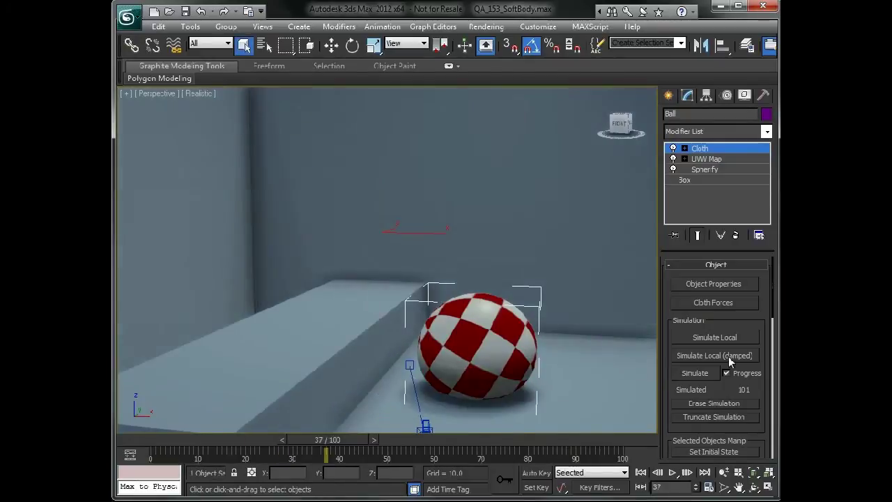
click(709, 405)
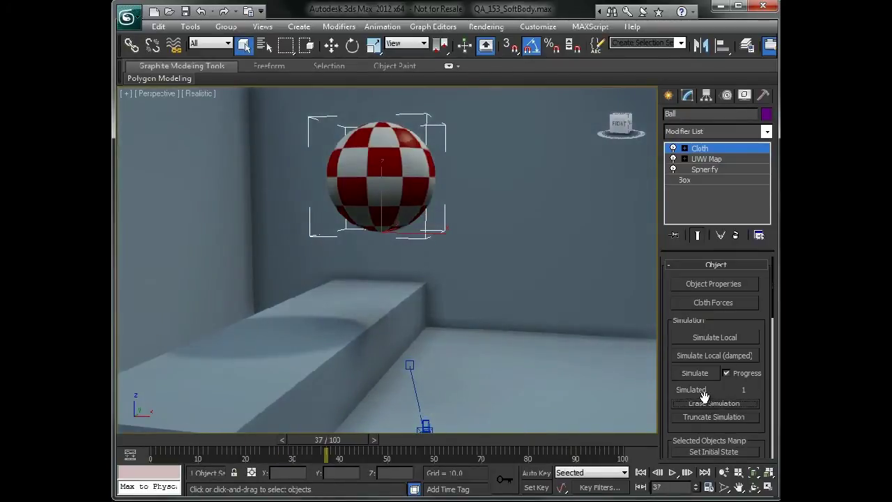
Step: Switch the Ball's cloth to the Rubber preset with Pressure 50
click(704, 286)
click(310, 74)
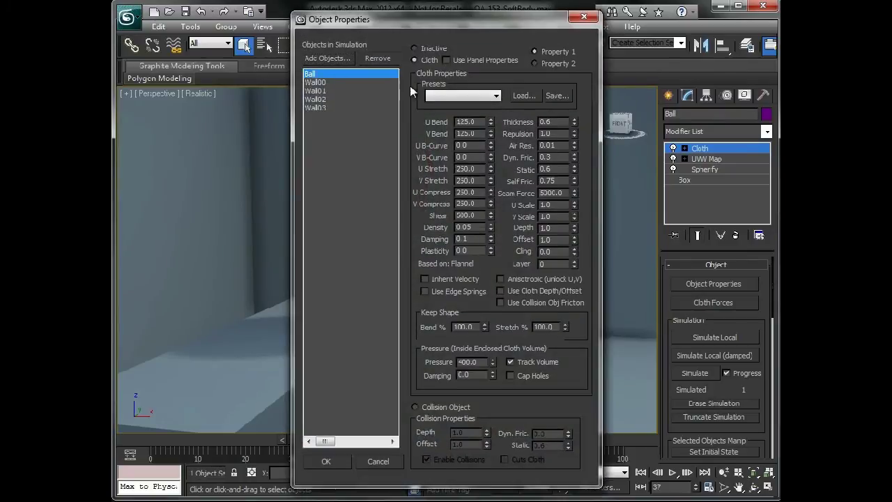
click(454, 96)
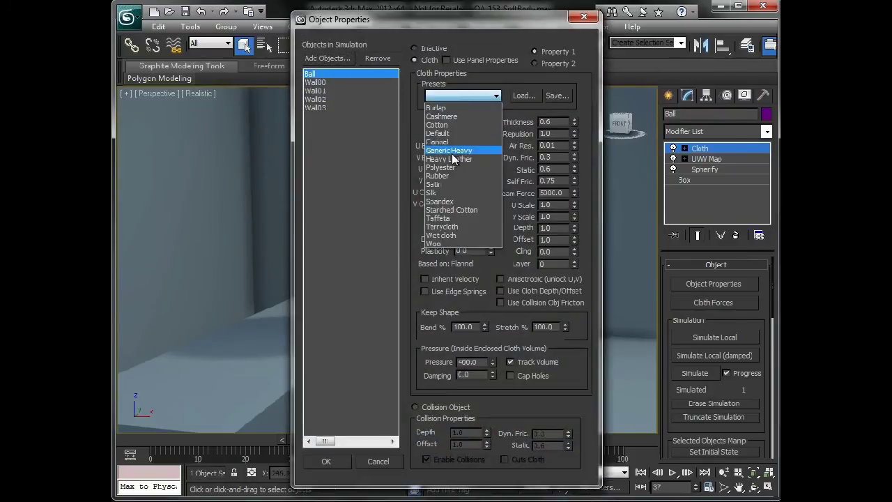
click(448, 176)
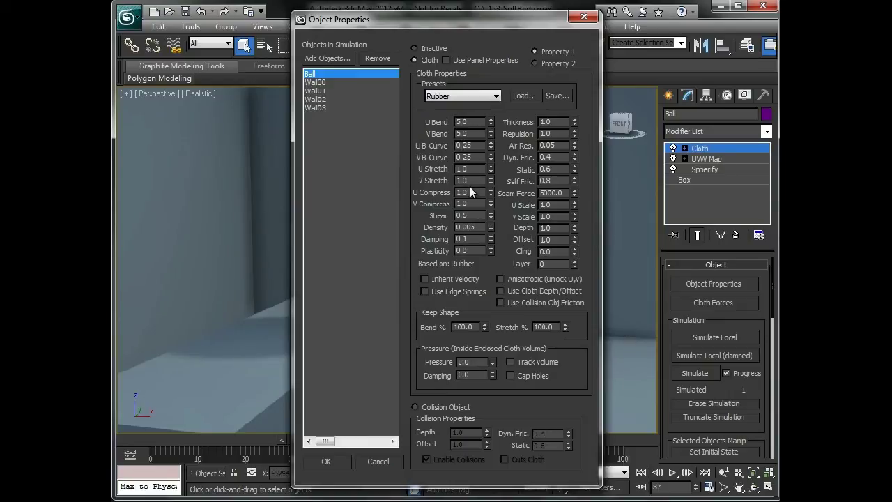
drag(476, 362, 444, 364)
text(50)
key(Return)
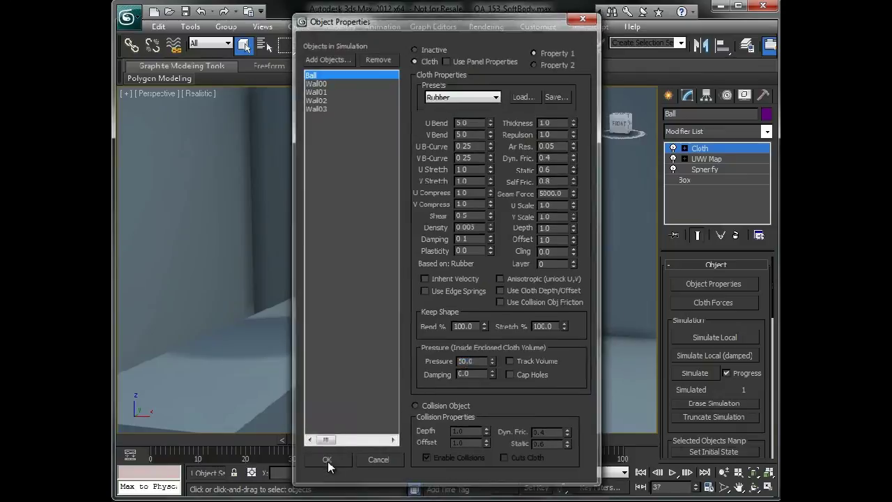
Step: Confirm the Rubber settings, simulate, and play from frame 0 to the squashed ball
click(327, 462)
click(693, 373)
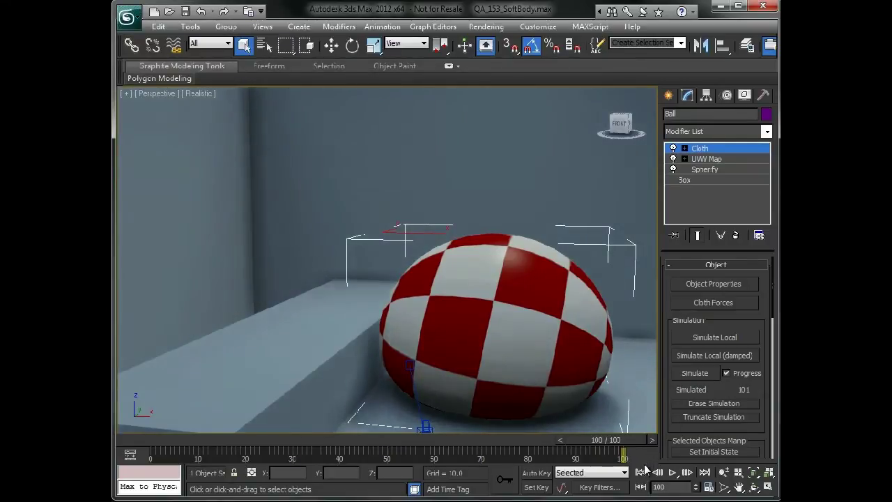
click(640, 474)
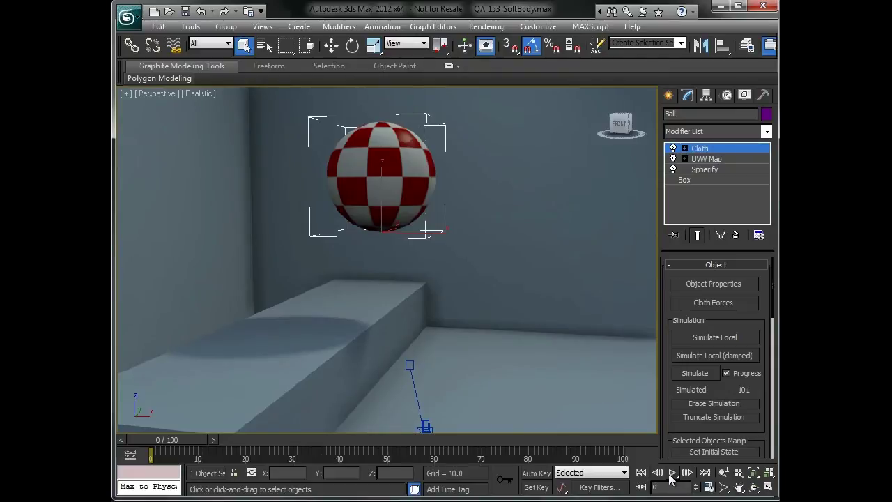
click(671, 474)
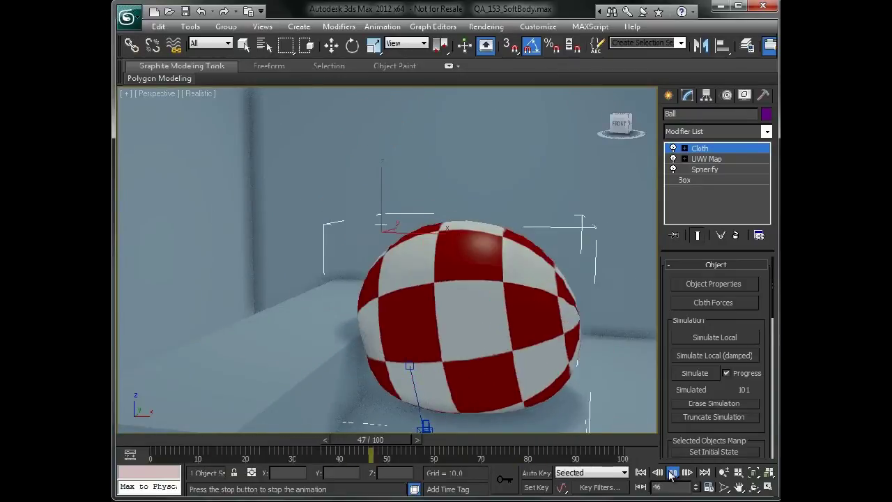
click(671, 474)
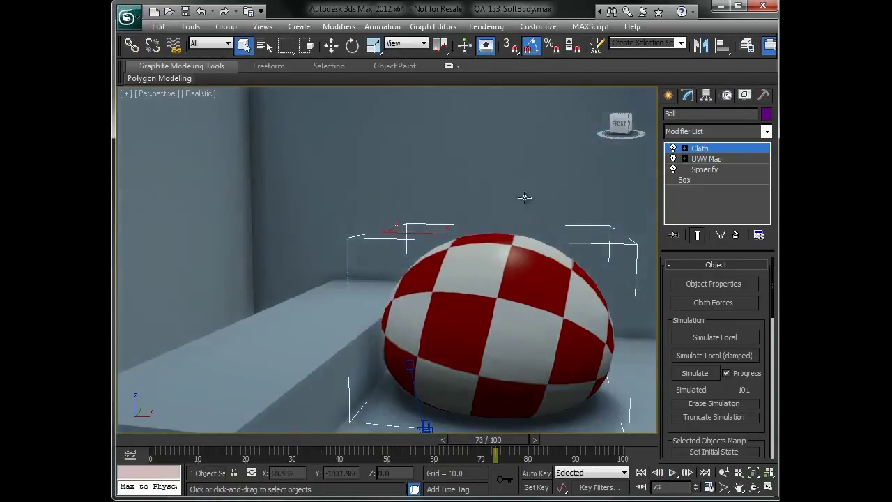